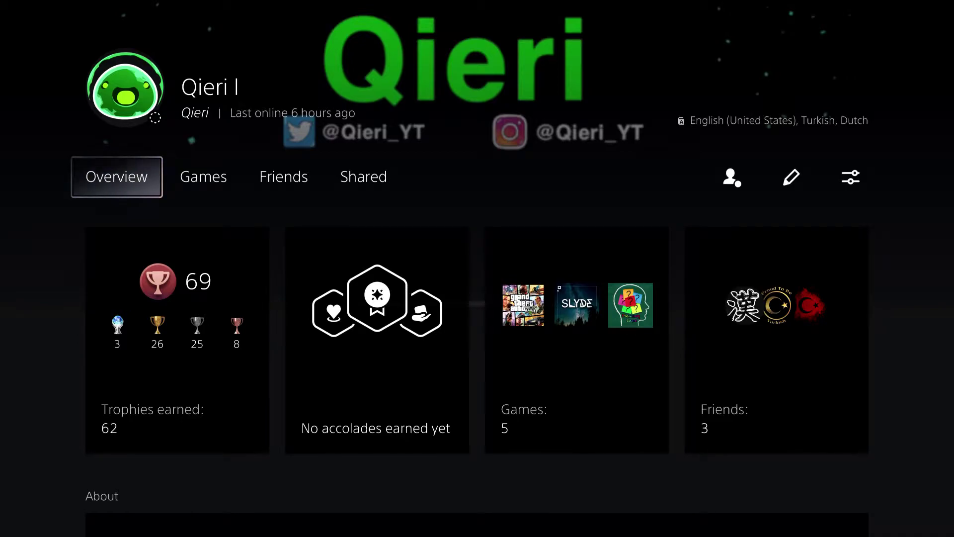
Close the profile page and return to the home screen's Games row
key("Escape")
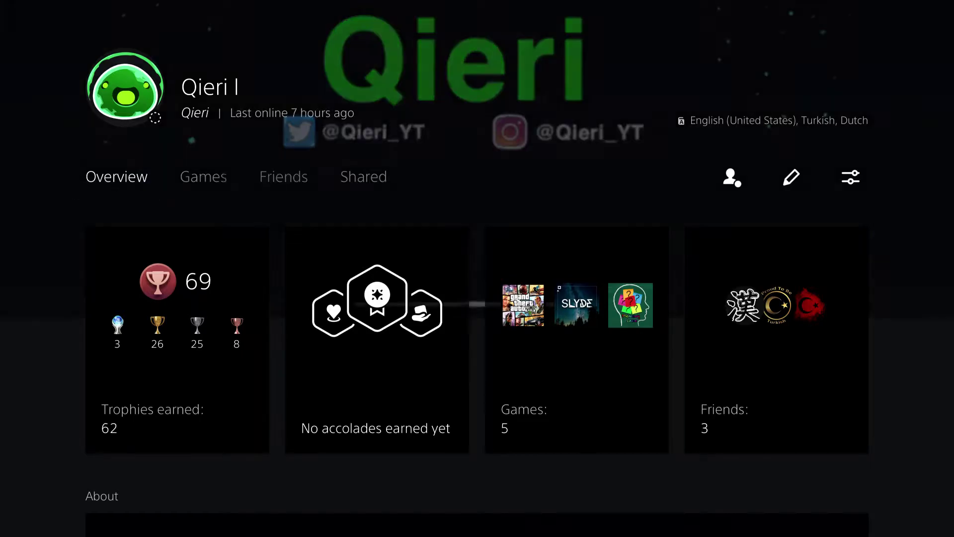
key("Left")
key("Left")
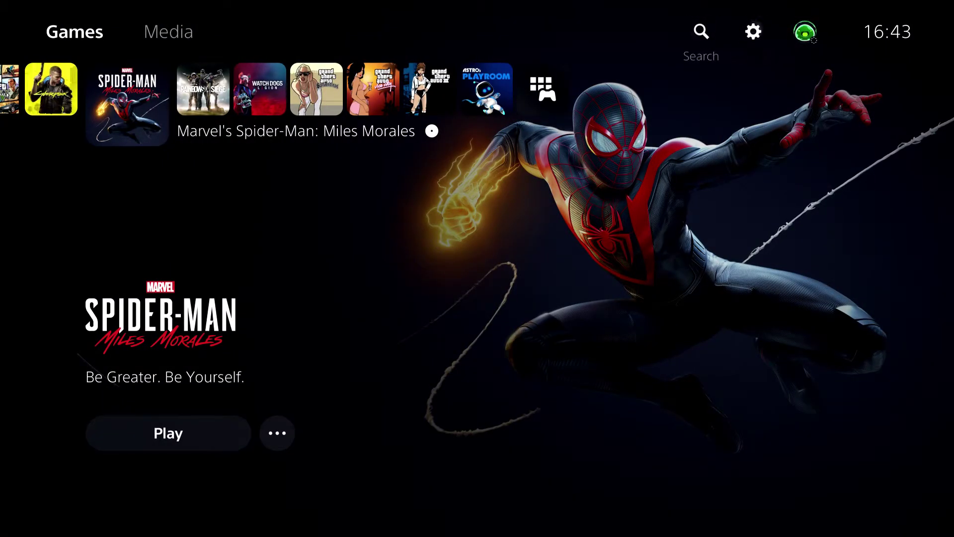
Open Settings from the home screen's gear icon and go into Notifications
key("Right")
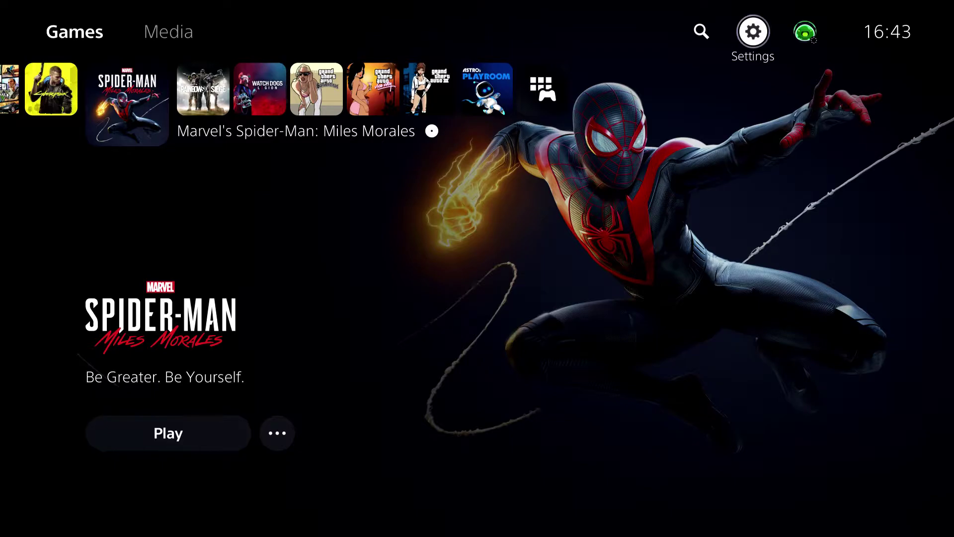
key("Return")
key("Down")
key("Down")
key("Down")
key("Down")
key("Down")
key("Down")
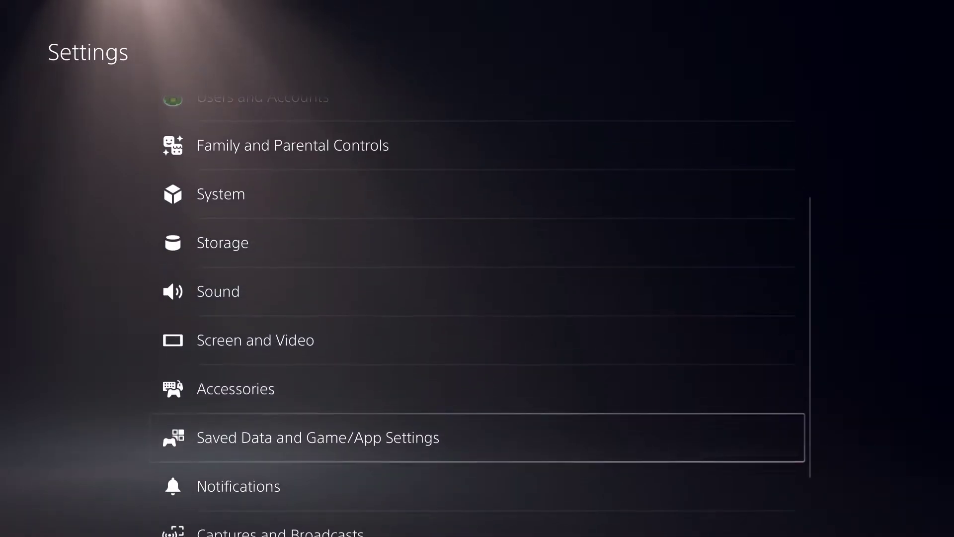
key("Down")
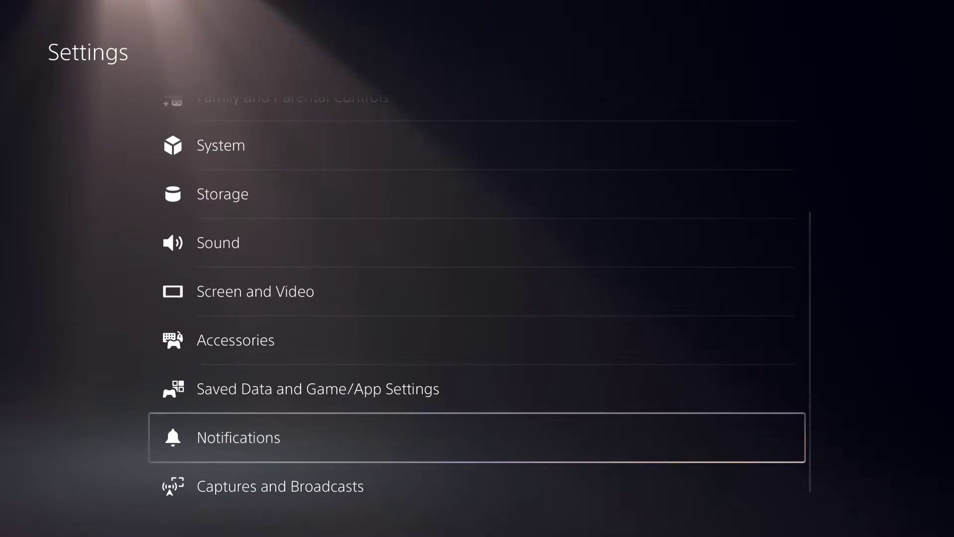
key("Return")
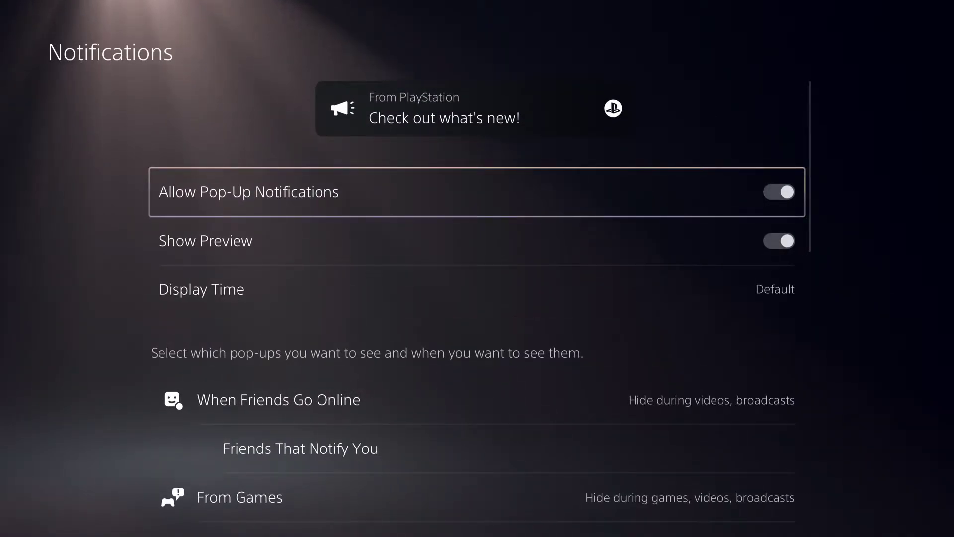
Switch off Allow Pop-Up Notifications after reviewing the preview and display-time options
key("Down")
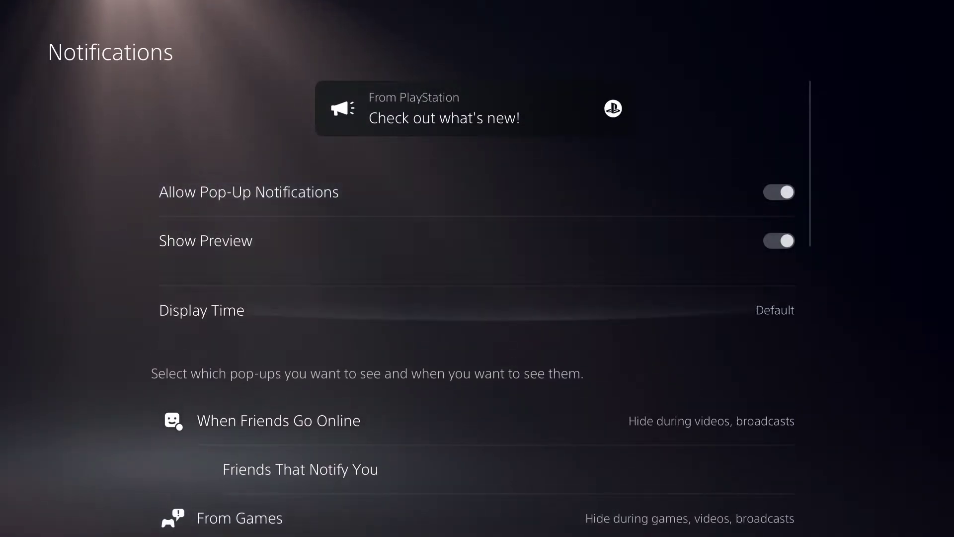
key("Down")
key("Up")
key("Up")
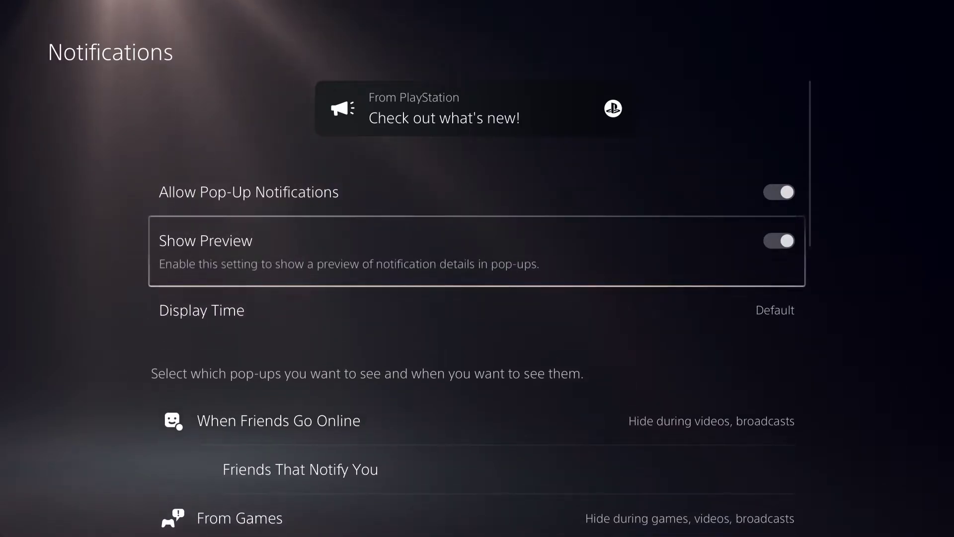
key("Up")
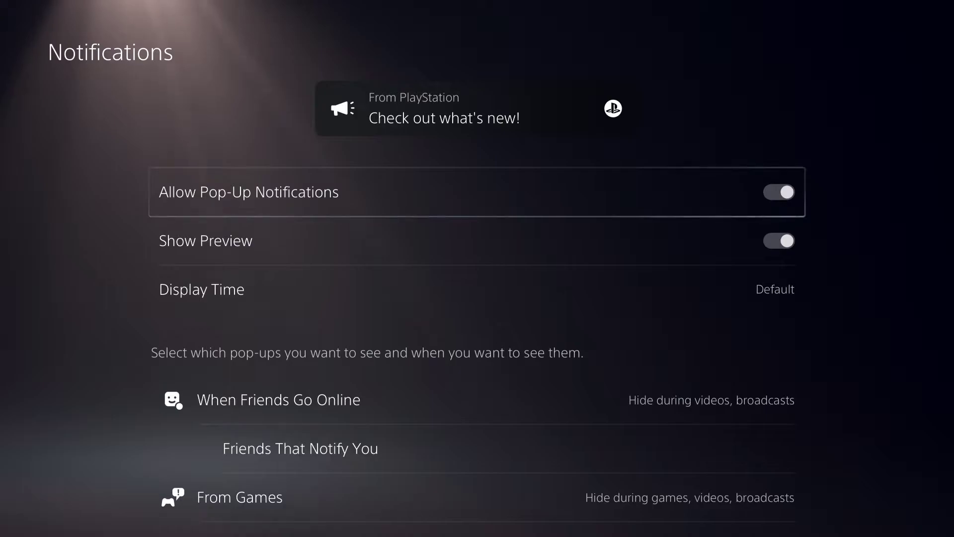
key("Return")
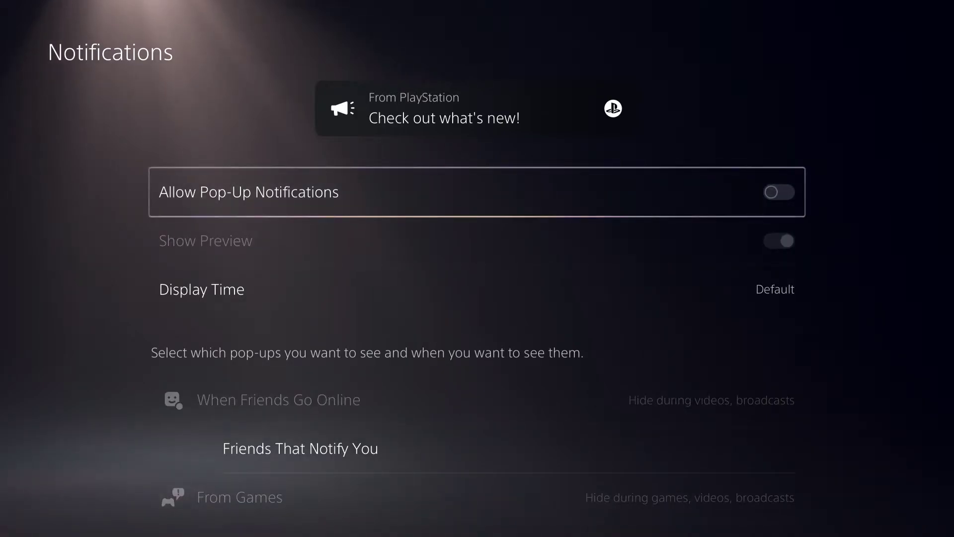
Bring up the Control Center with the PS button and highlight its Notifications option
key("Down")
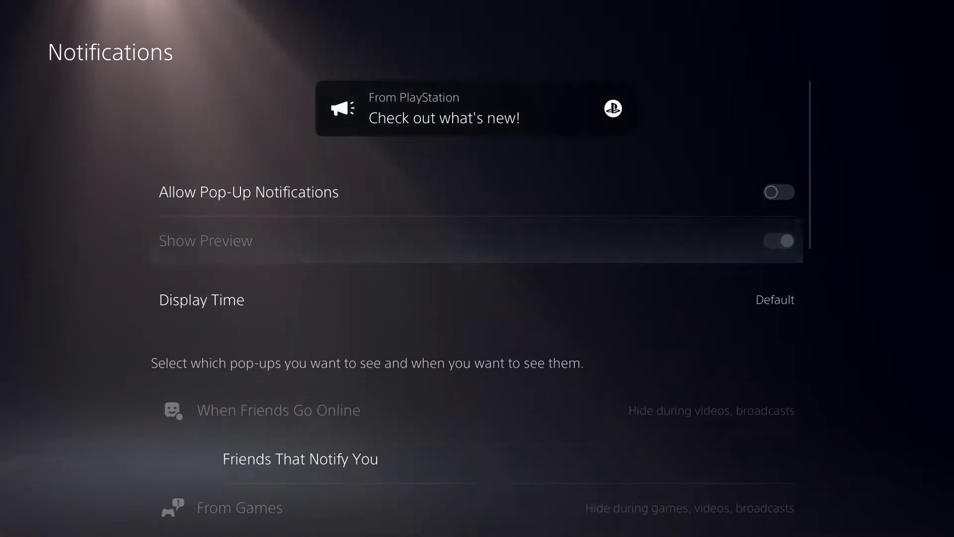
key("super")
key("Down")
key("Left")
key("Left")
key("Left")
key("Left")
key("Left")
key("Right")
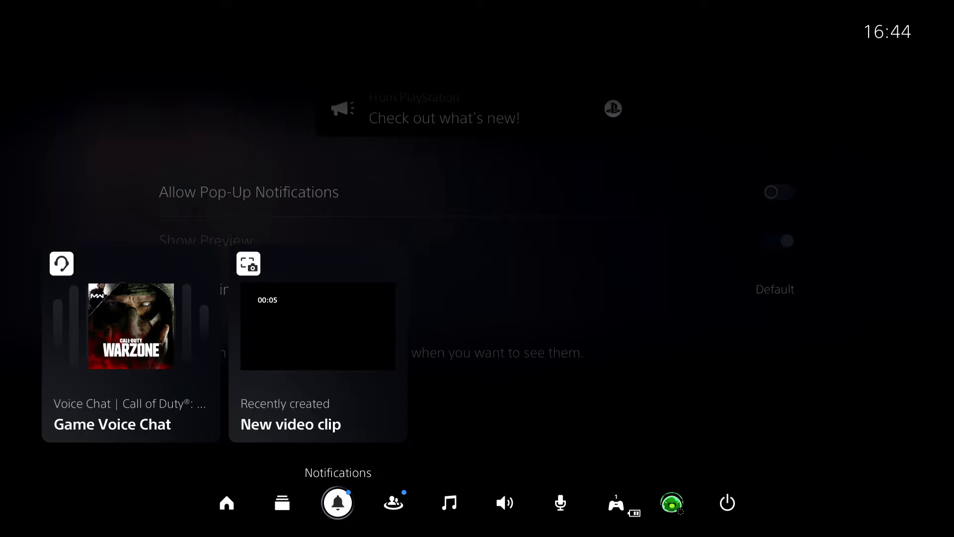
Open the notifications list and look over the received friend requests and messages
key("Return")
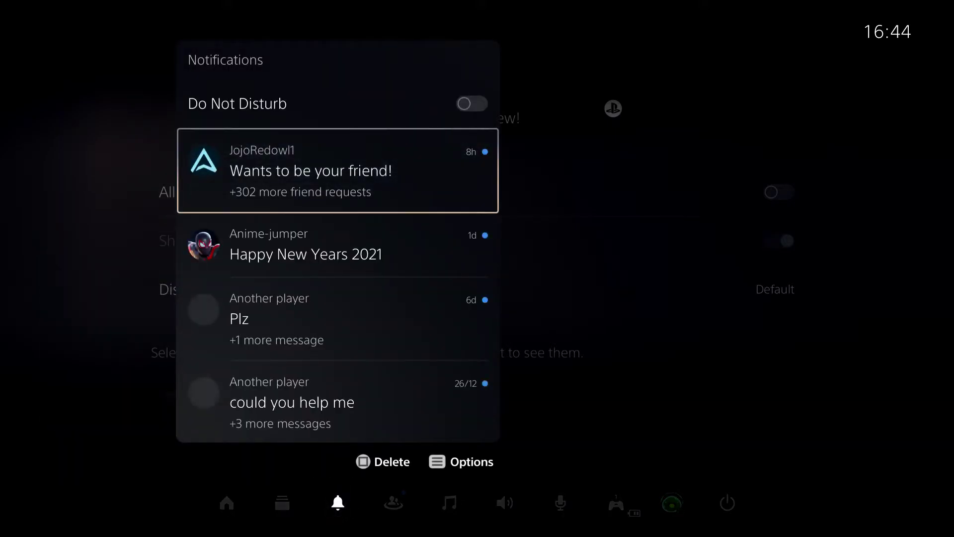
key("Up")
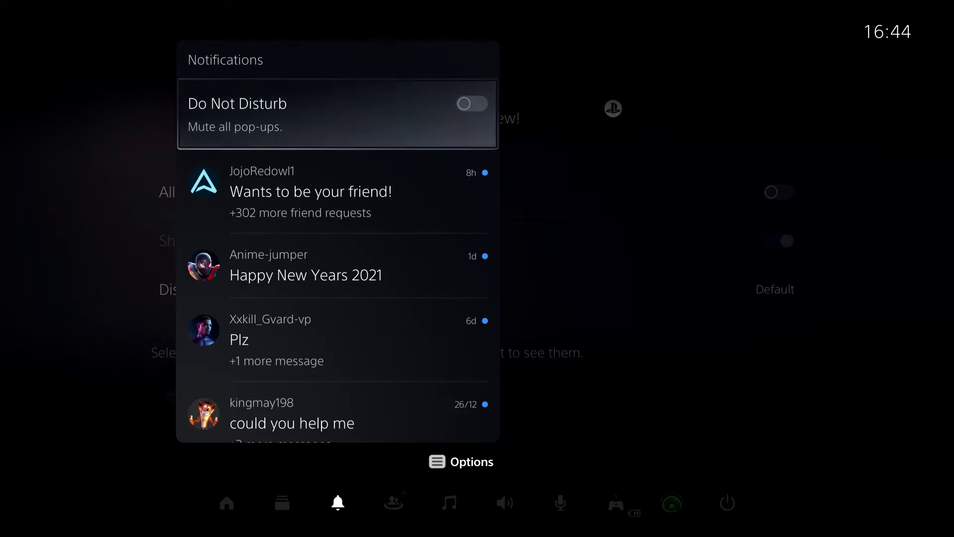
key("Down")
key("Down")
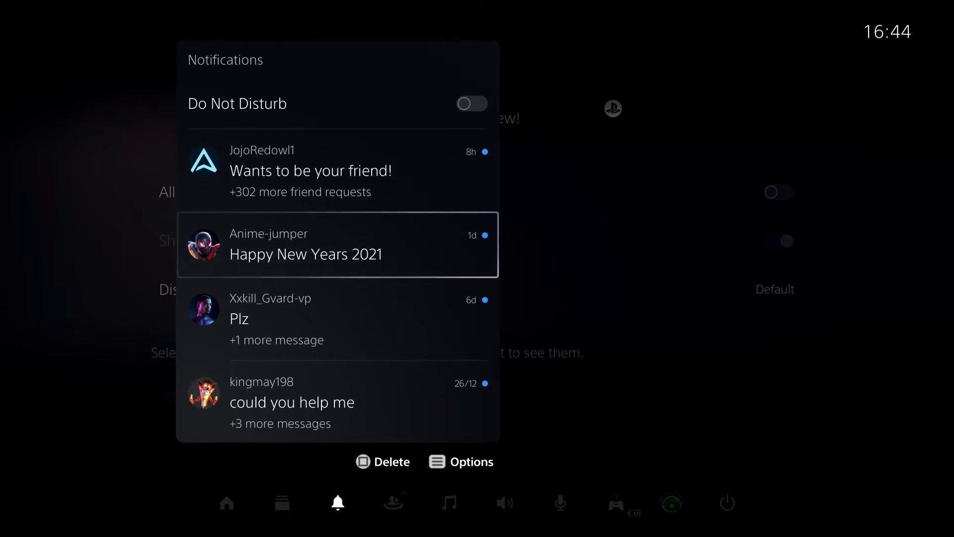
key("Up")
key("Up")
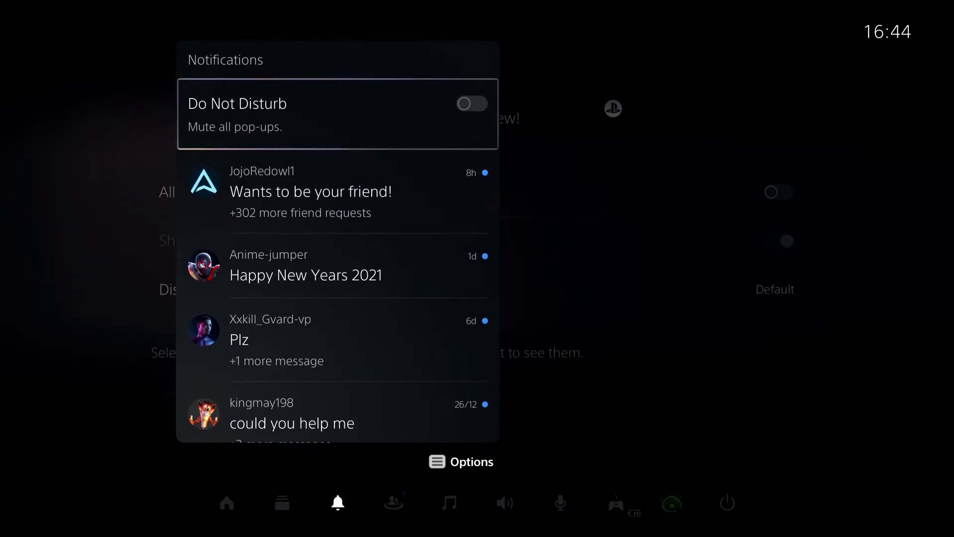
Turn Do Not Disturb on and back off, then close and reopen the list
key("Return")
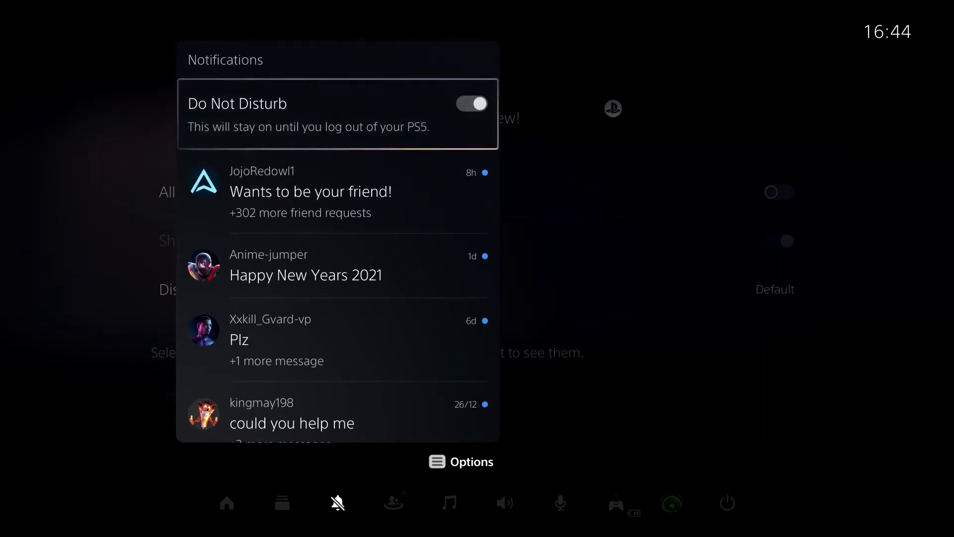
key("Return")
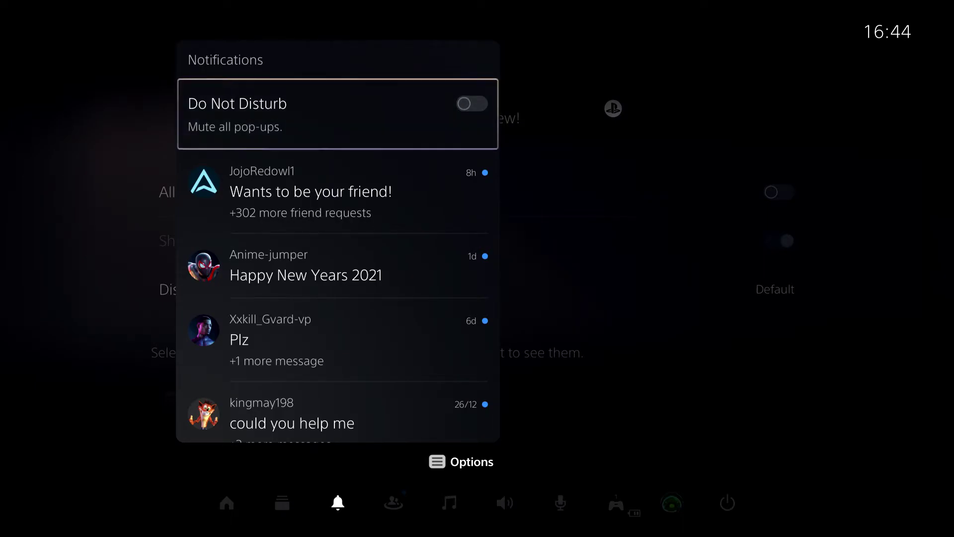
key("Escape")
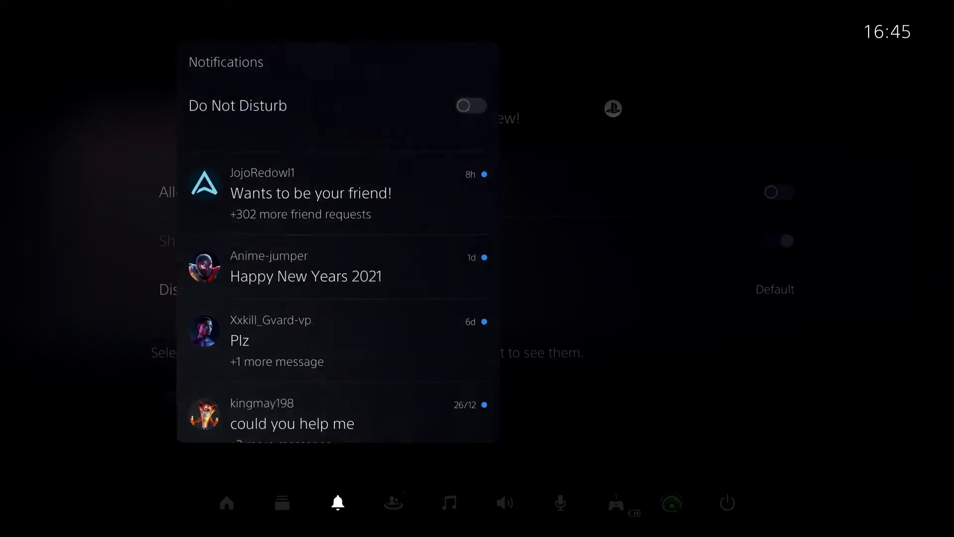
key("Return")
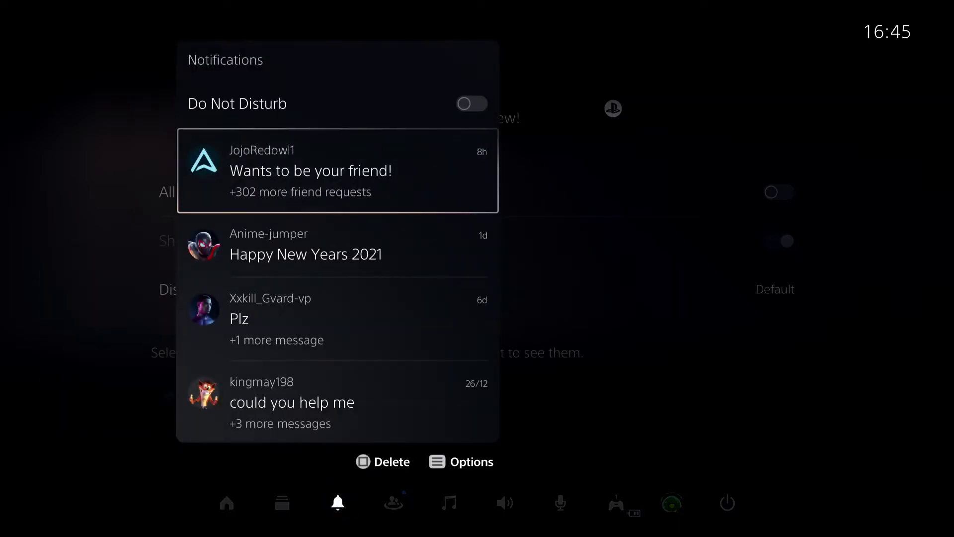
Open the Happy New Years 2021 notification and its Send a Quick Message chat
key("Down")
key("Return")
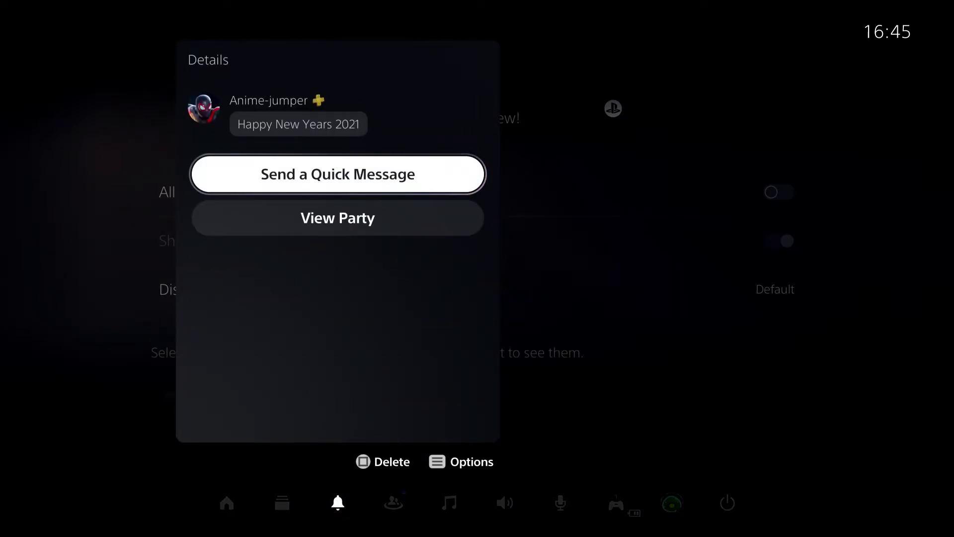
key("Return")
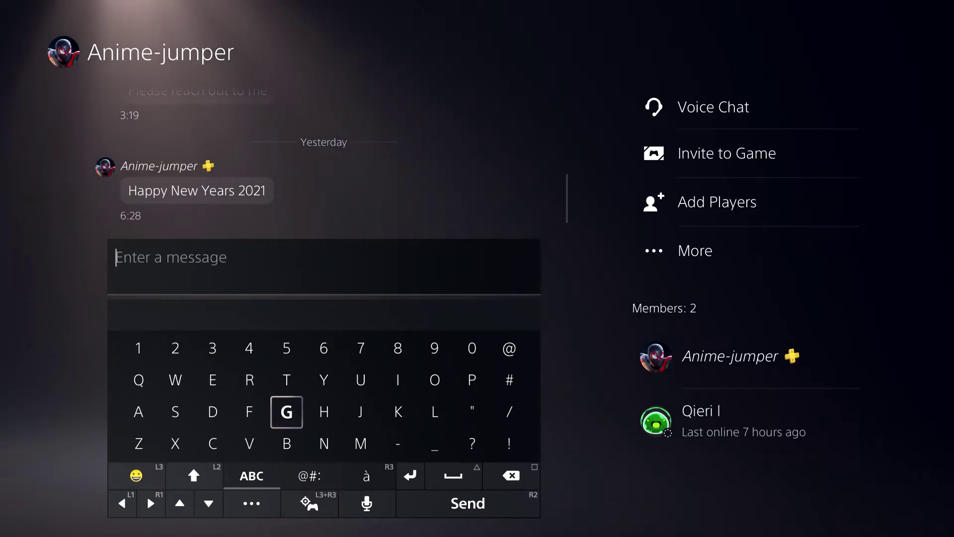
Dismiss the chat keyboard and back out to the home screen
key("Down")
key("Down")
key("Down")
key("Escape")
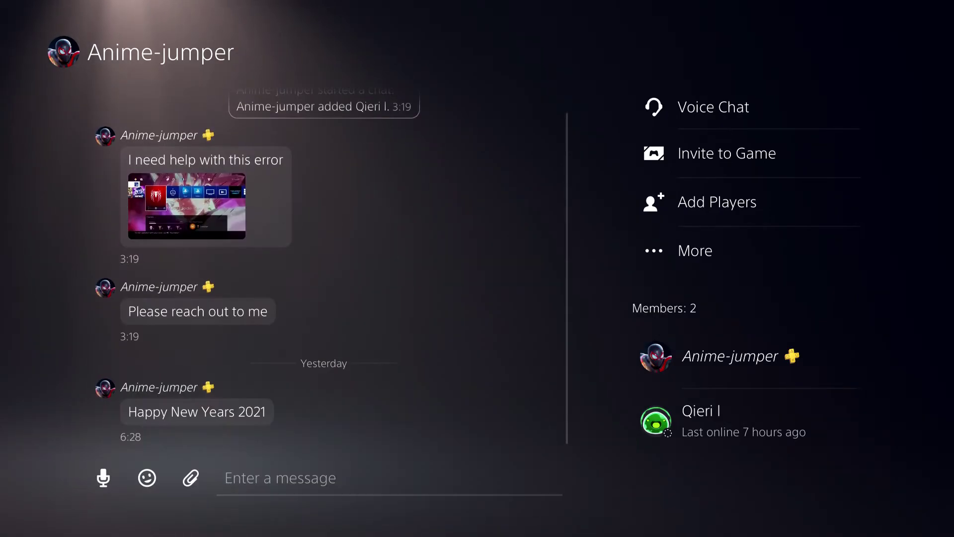
key("Escape")
key("Escape")
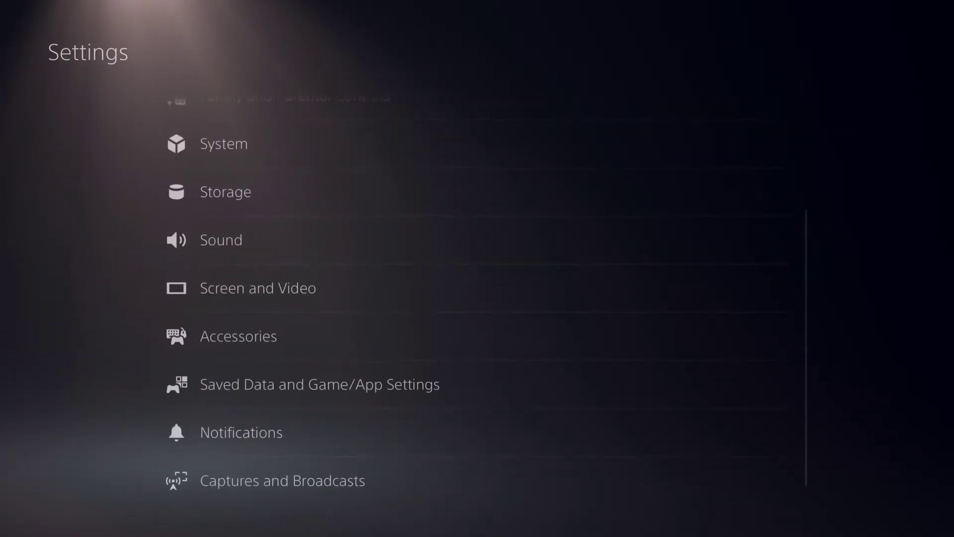
key("Escape")
key("Right")
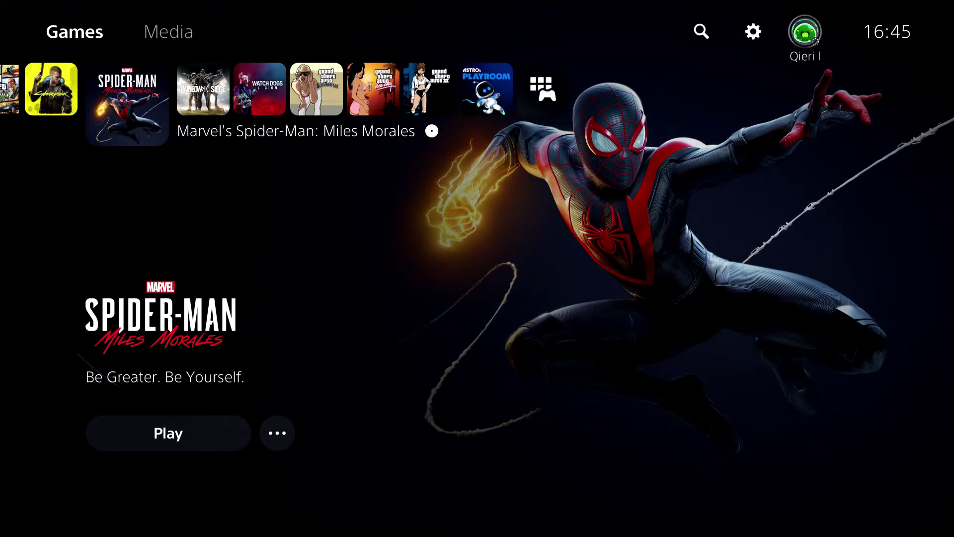
Open the account menu from the home-screen avatar and move to Profile
key("Return")
key("Down")
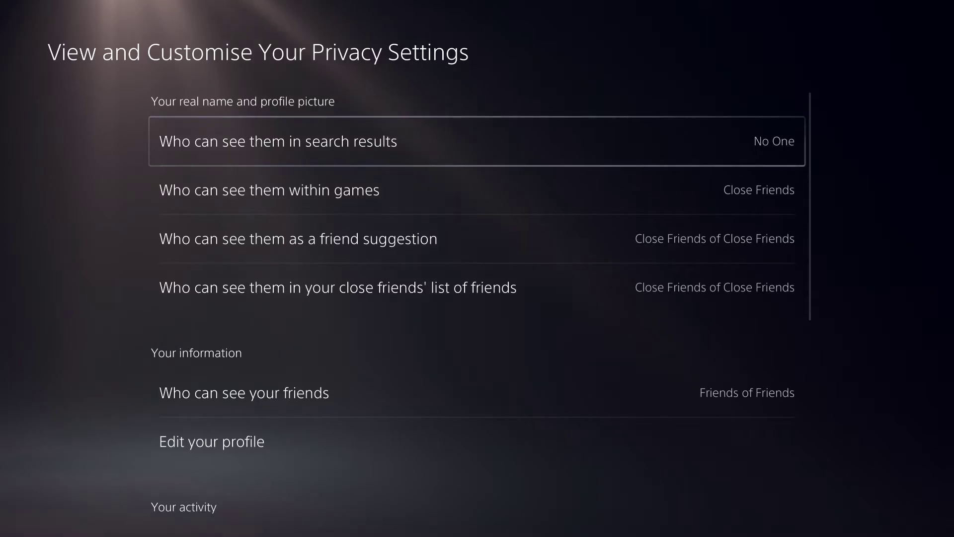
key("Down")
key("Down")
key("Down")
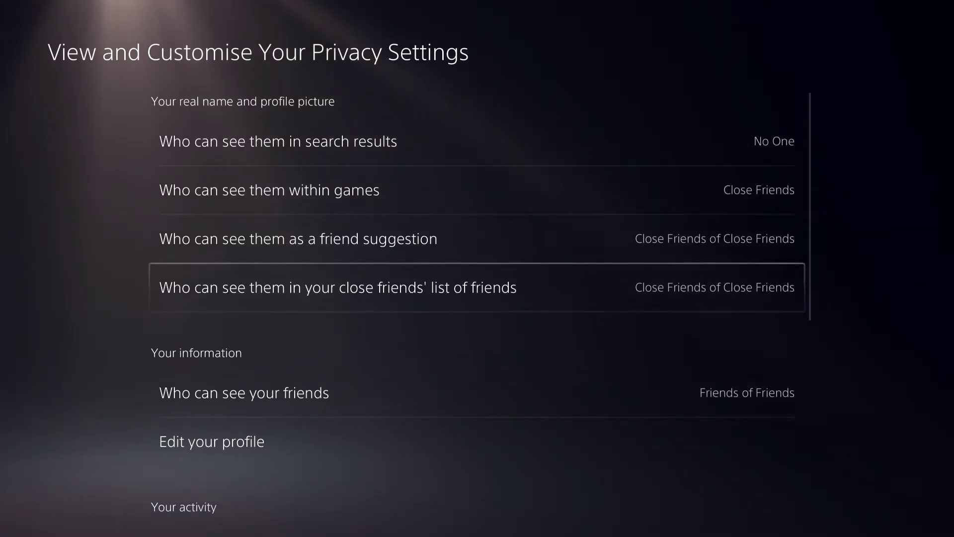
key("Down")
key("Down")
key("Down")
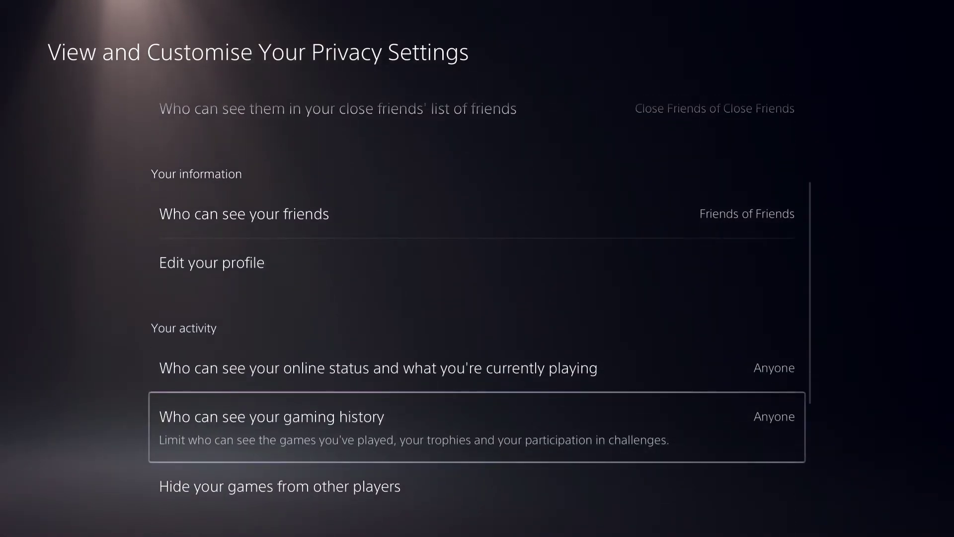
key("Down")
key("Down")
key("Down")
key("Down")
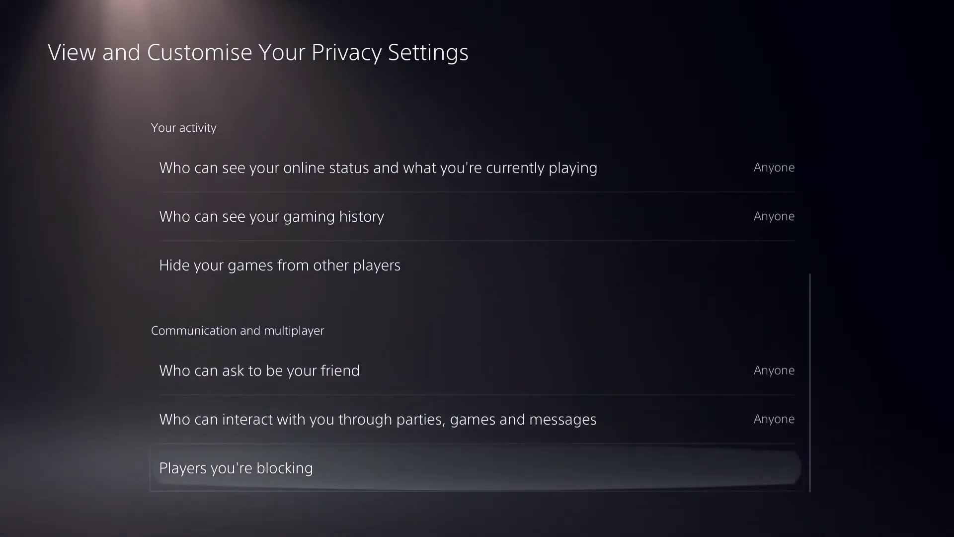
key("Up")
key("Up")
key("Up")
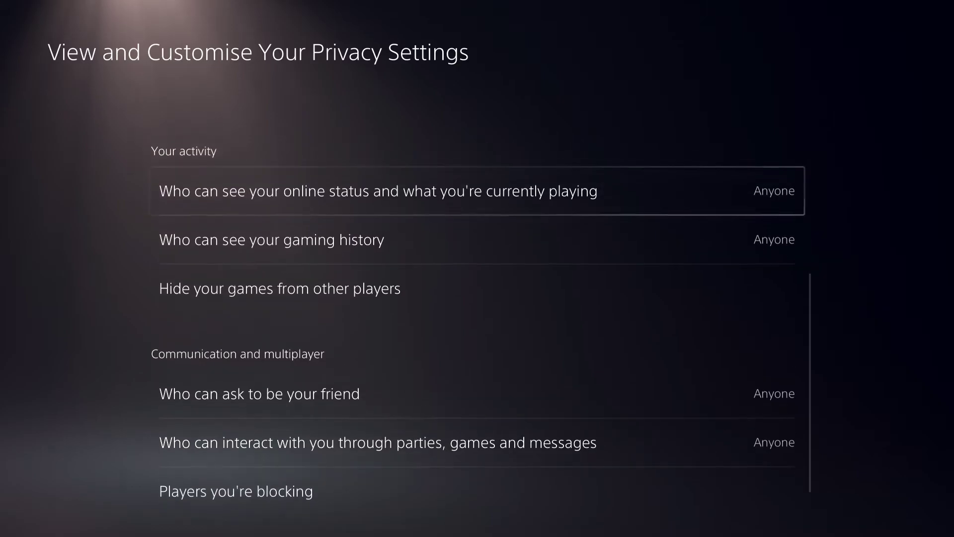
key("Up")
key("Up")
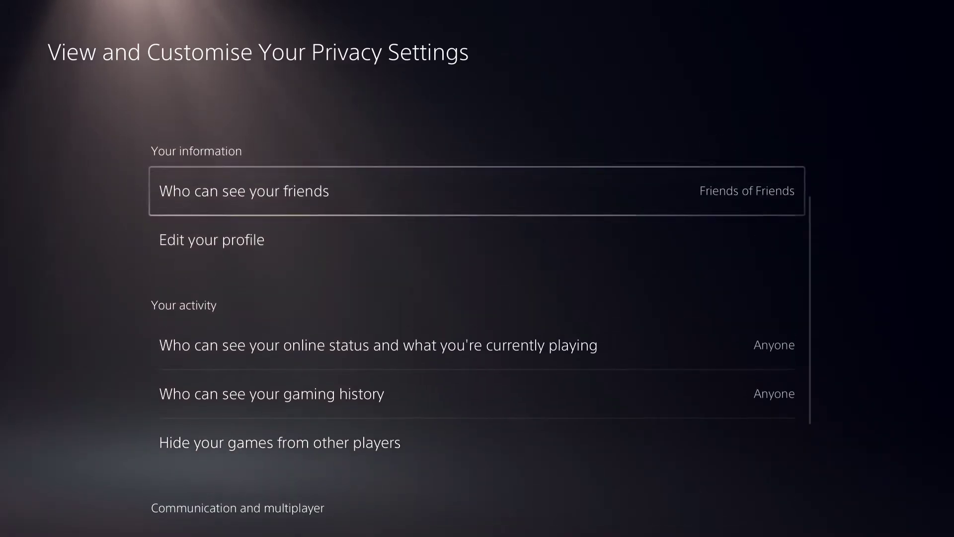
key("Up")
key("Up")
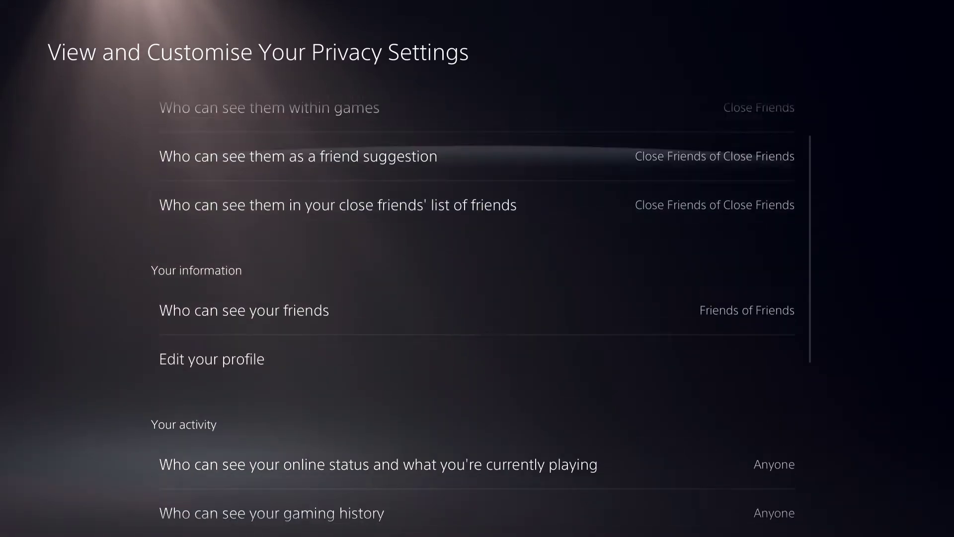
key("Up")
key("Up")
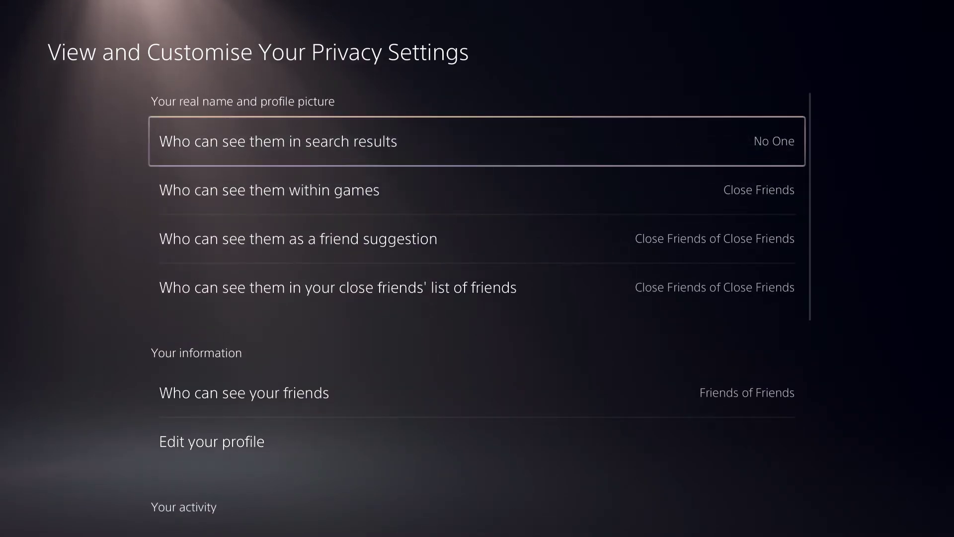
key("Down")
key("Down")
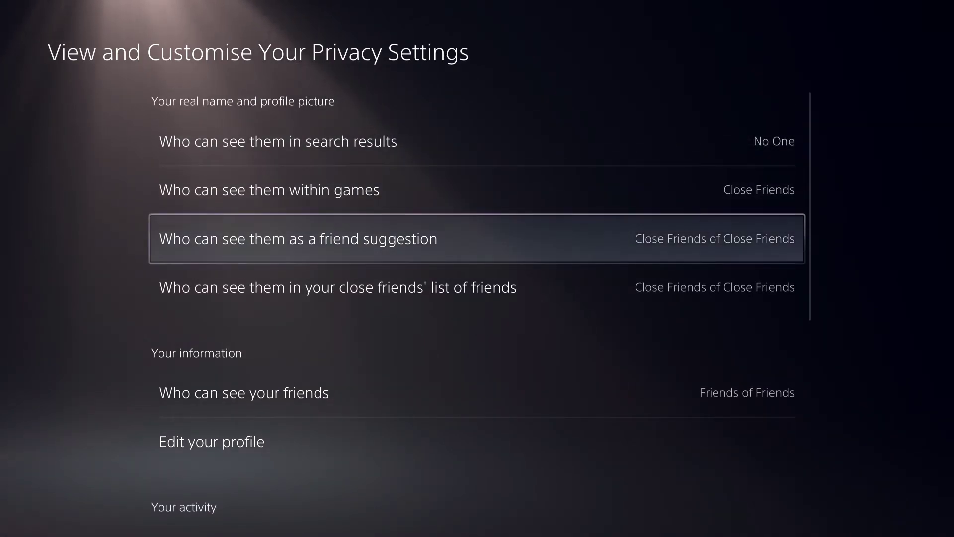
key("Down")
key("Down")
key("Down")
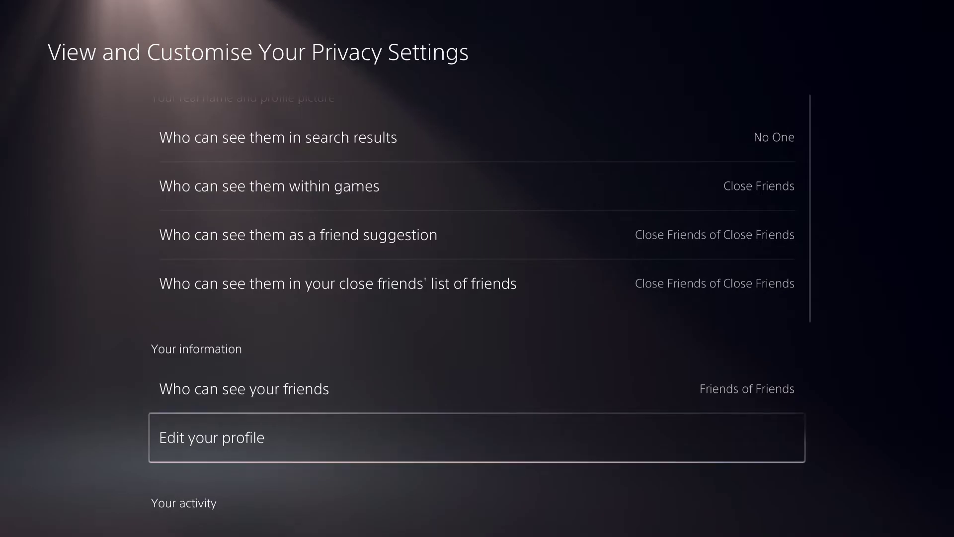
key("Down")
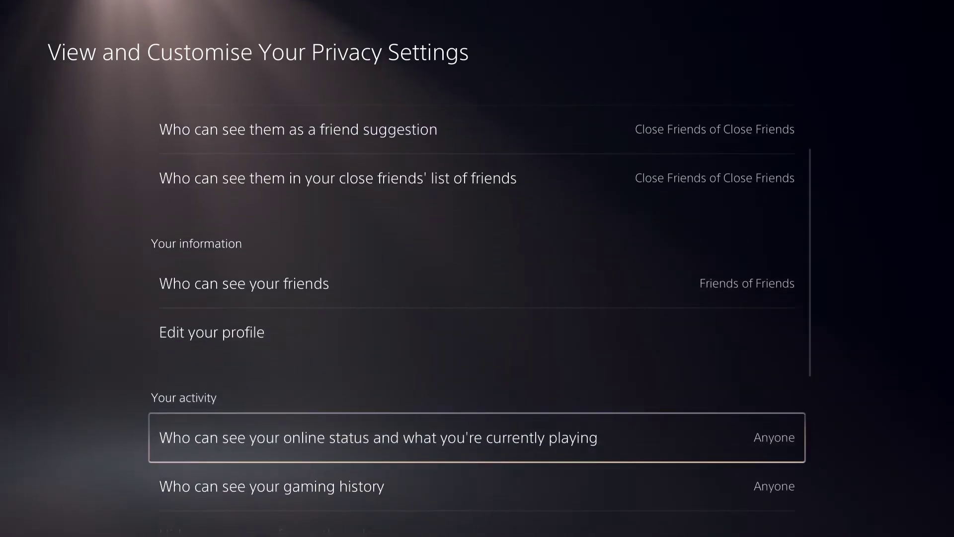
key("Down")
key("Down")
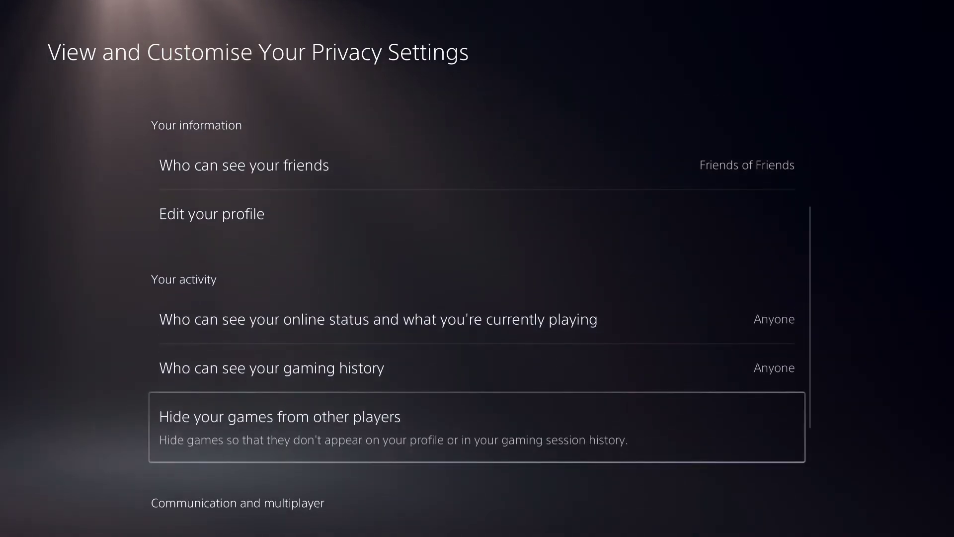
key("Down")
key("Down")
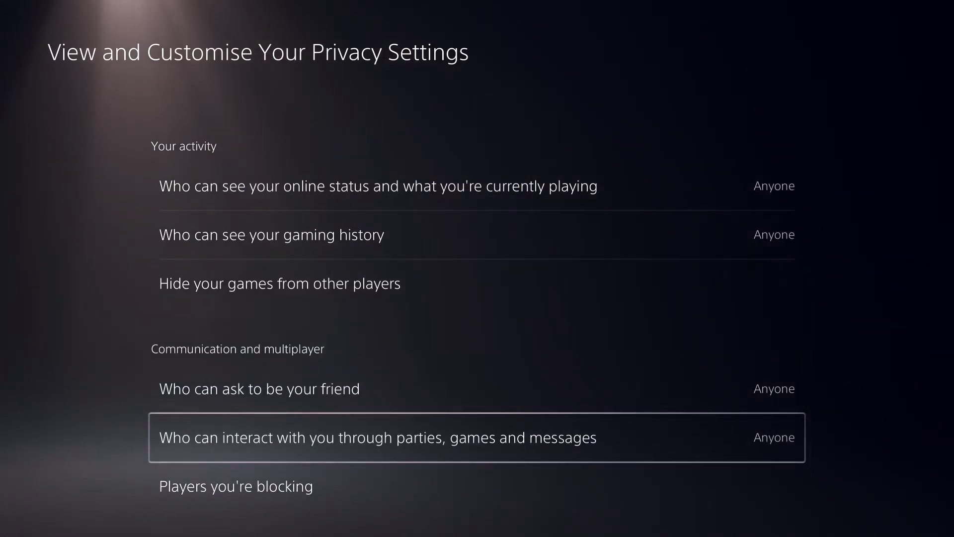
Review friend-request, online-status, gaming-history and in-game privacy options, then open the profile Overview
key("Up")
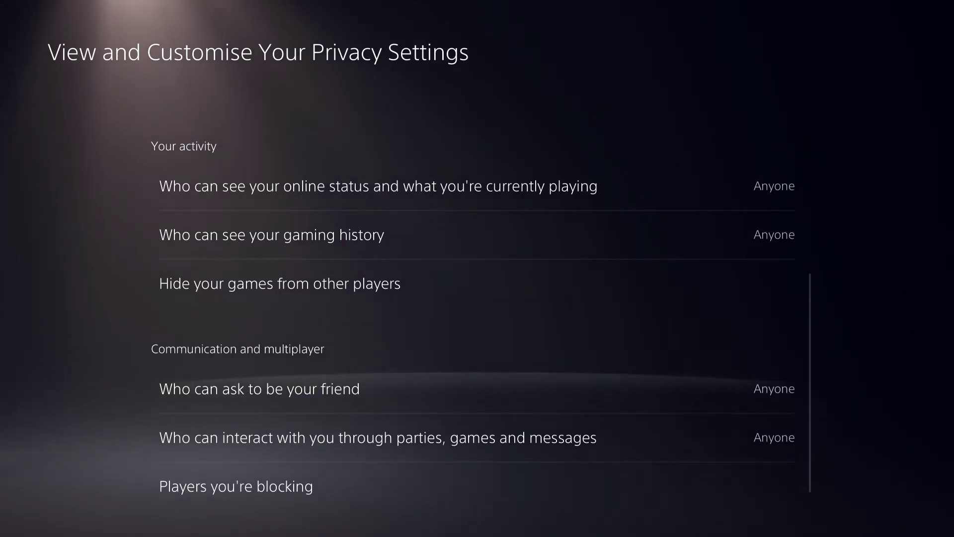
key("Up")
key("Up")
key("Up")
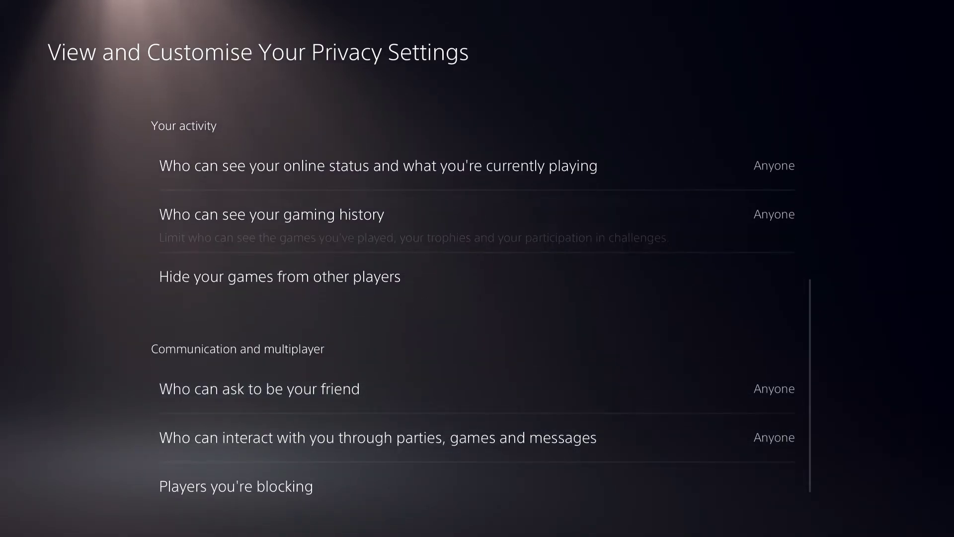
key("Down")
key("Up")
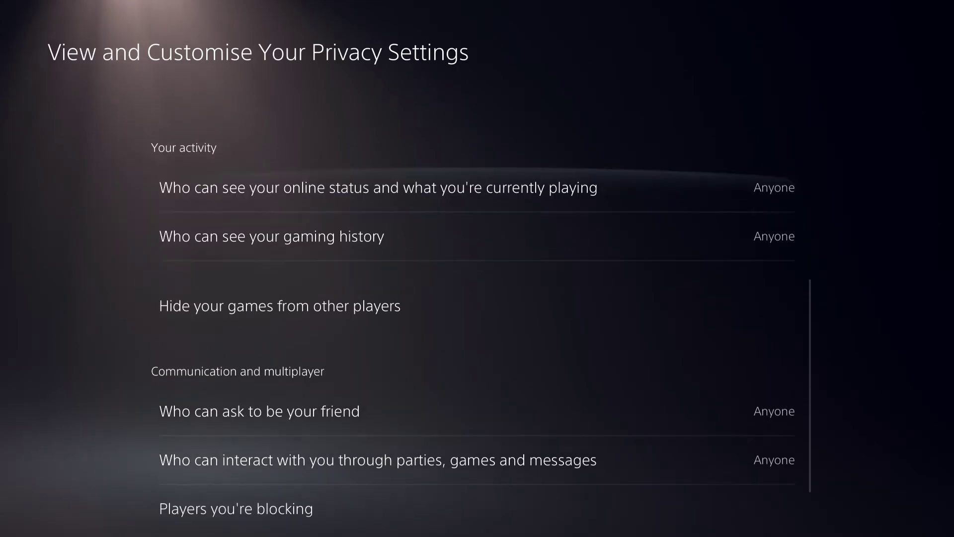
key("Up")
key("Up")
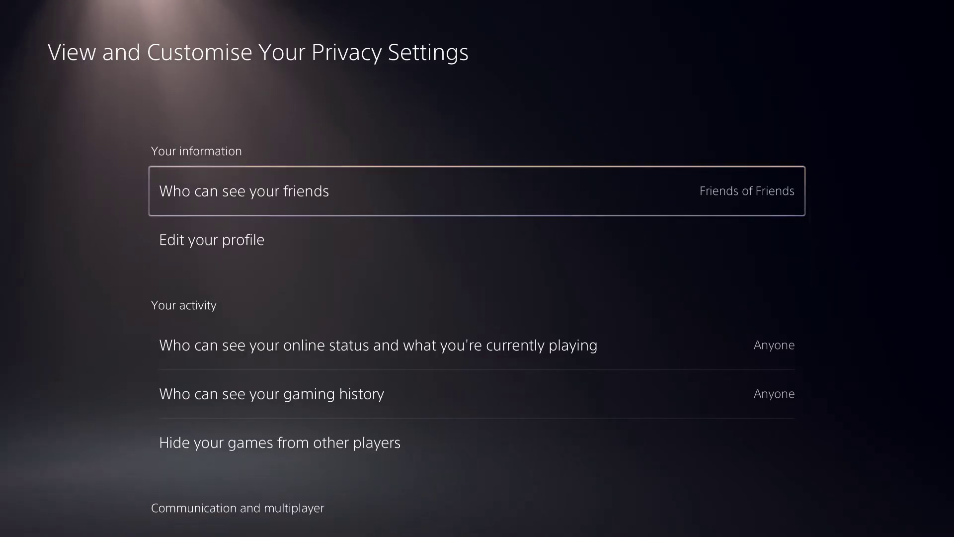
key("Up")
key("Up")
key("Up")
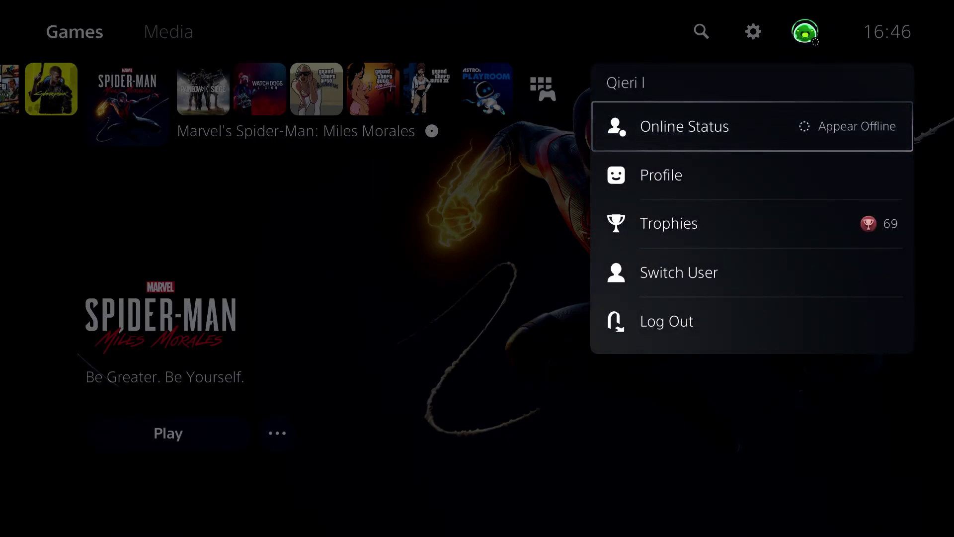
key("Down")
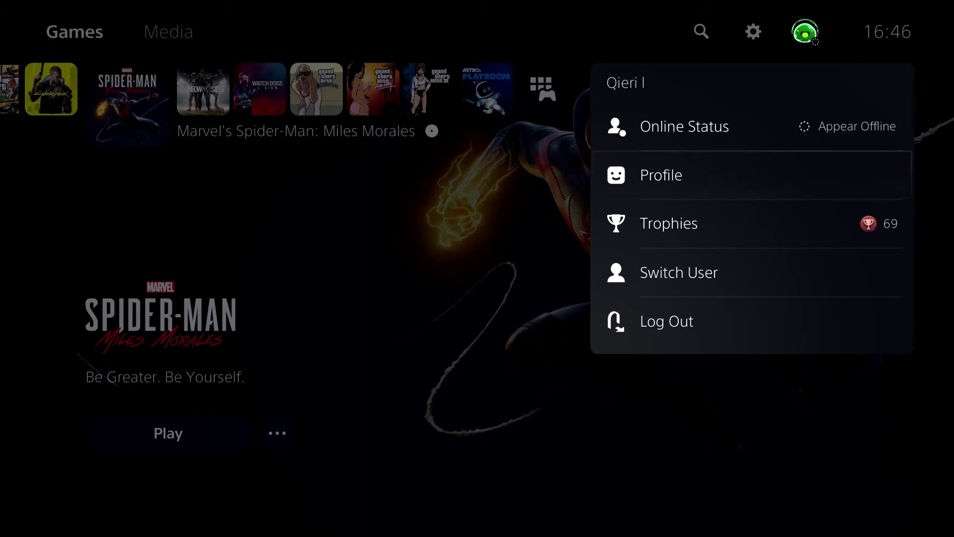
key("Return")
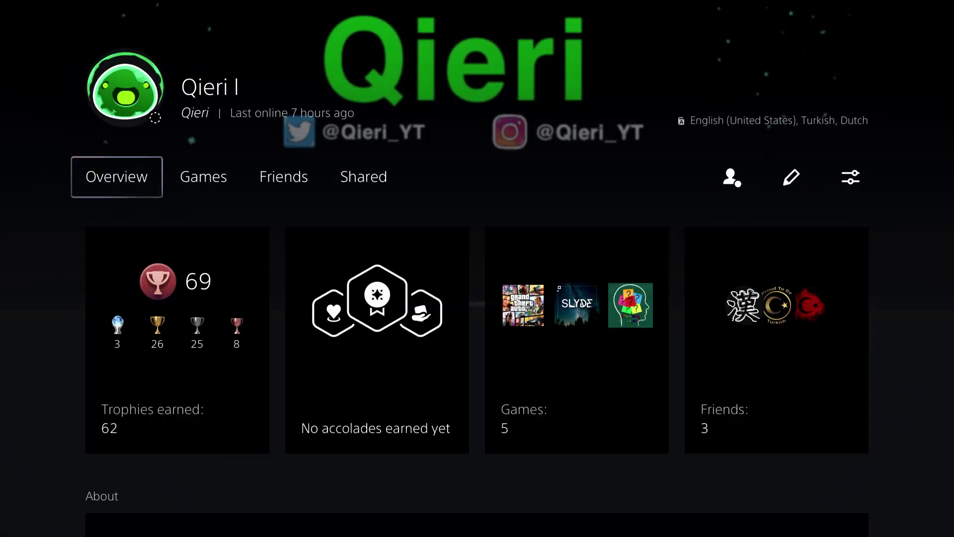
key("Right")
key("Right")
key("Left")
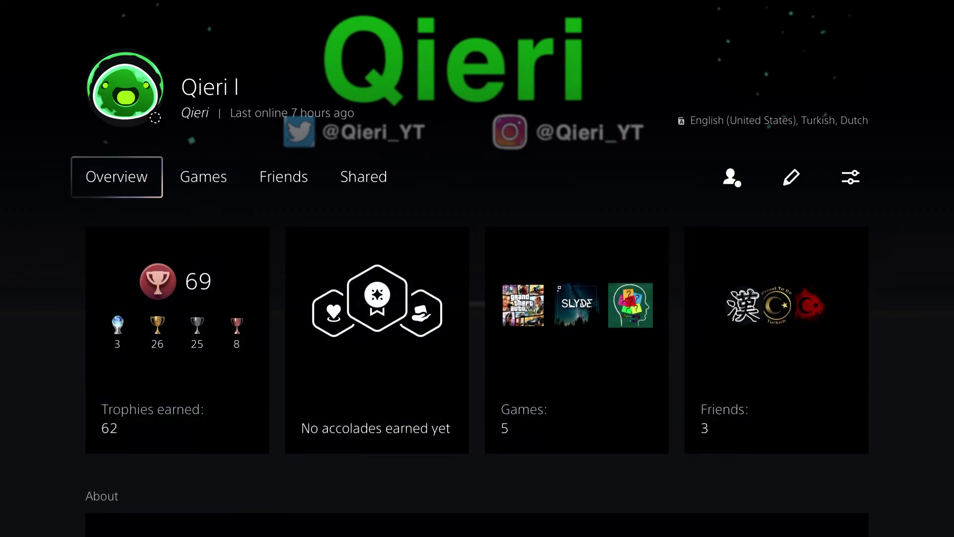
key("Right")
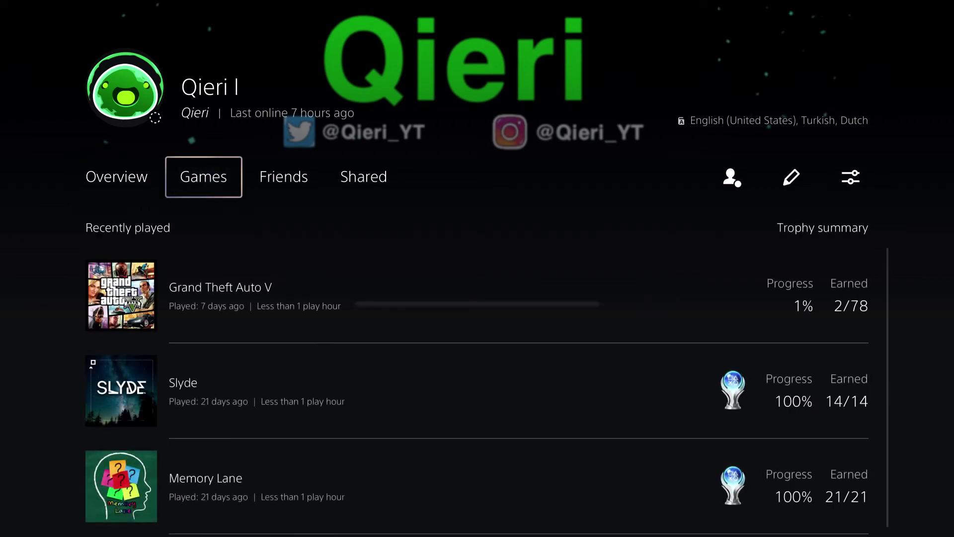
key("Left")
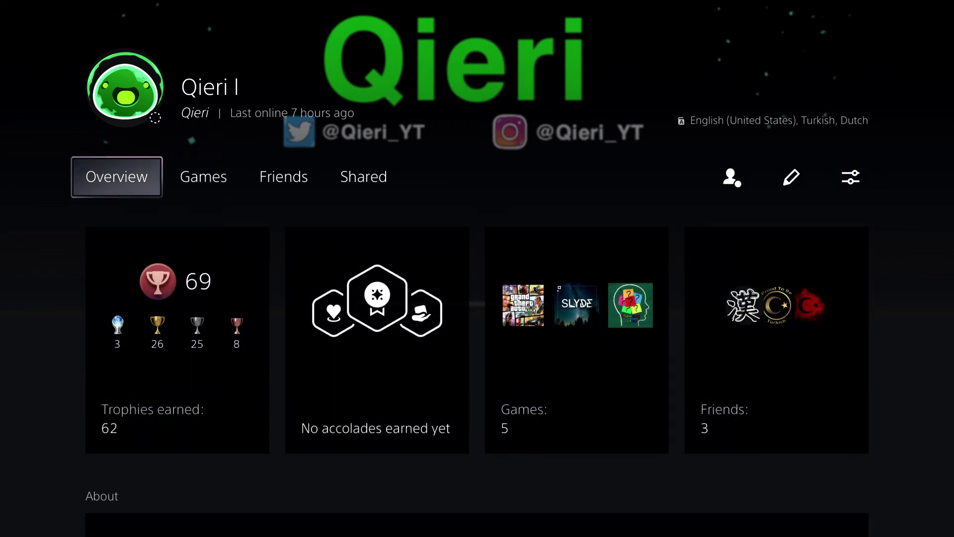